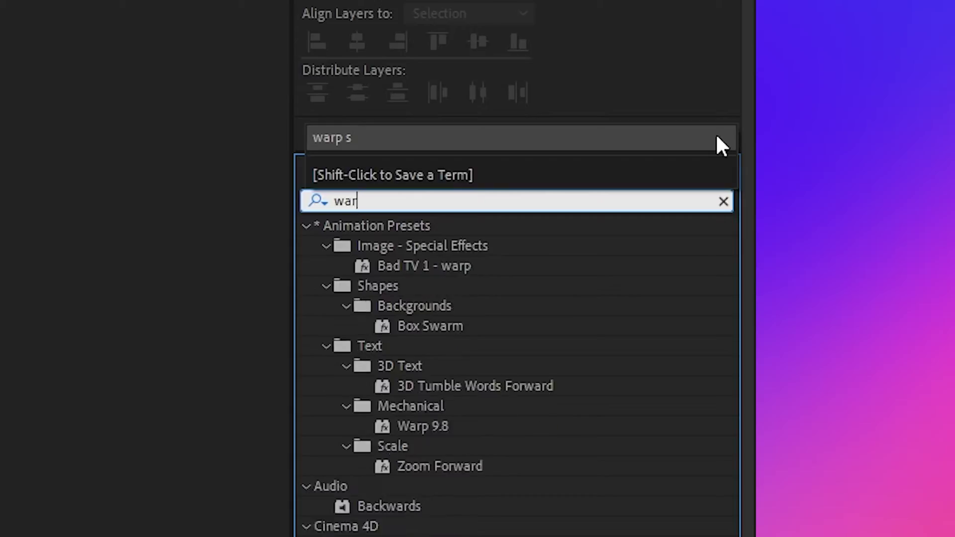
Apply Warp Stabilizer to the IMG_7858.MOV layer with its Result set to No Motion.
type("p st")
left_click(406, 246)
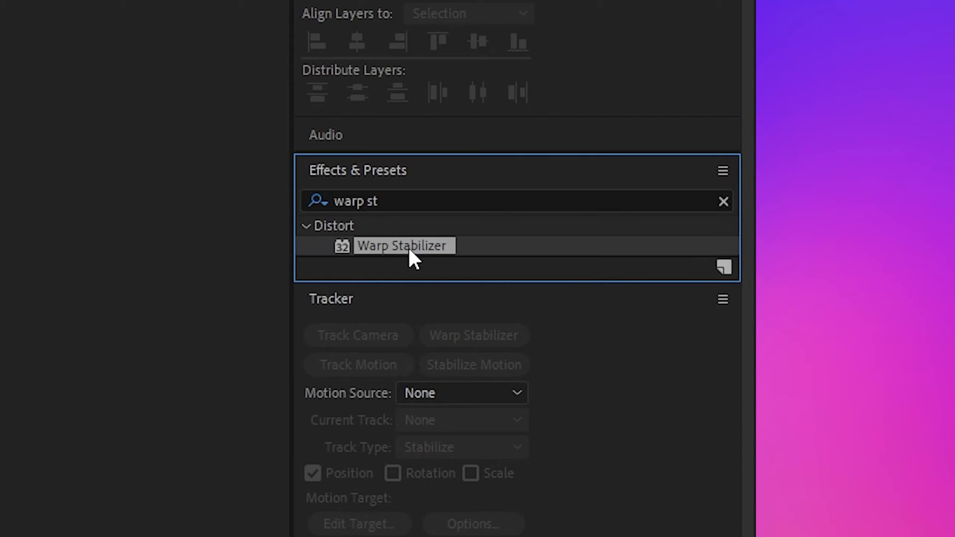
left_click_drag(408, 246, 378, 413)
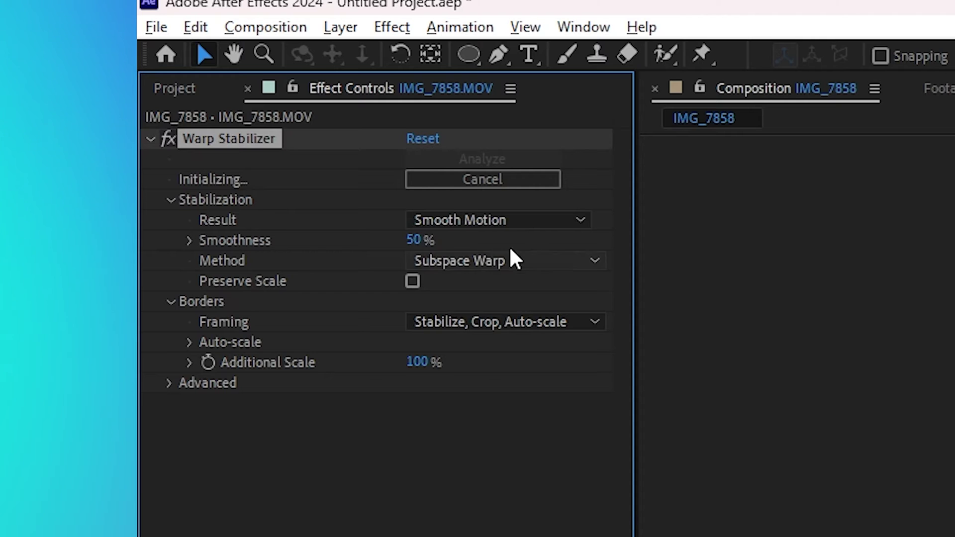
left_click(522, 222)
left_click(522, 273)
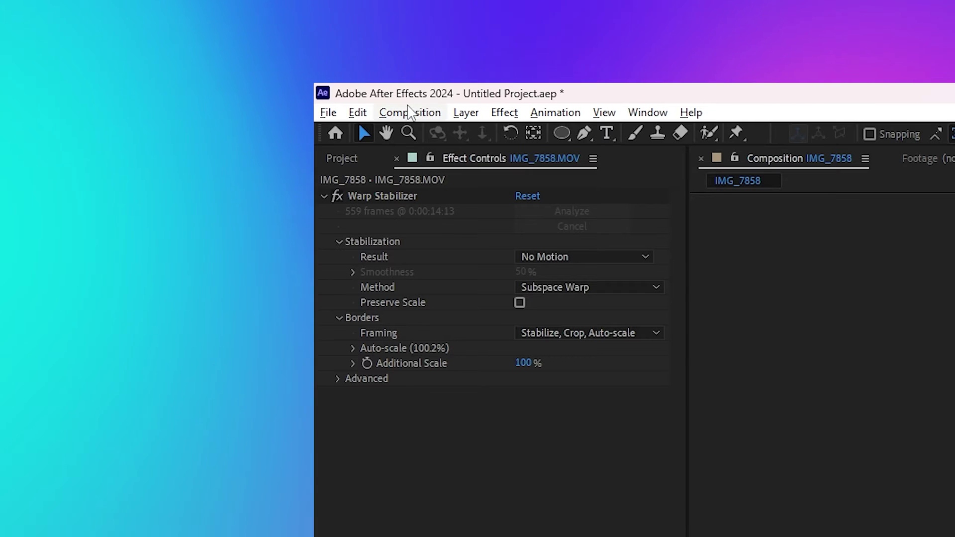
Save the current composition frame to a file with PNG Sequence as the output format.
left_click(39, 12)
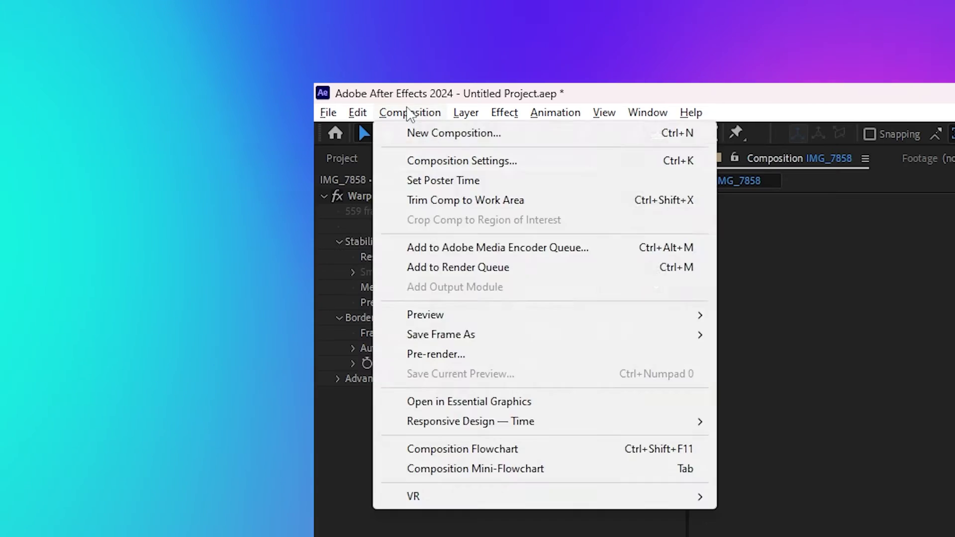
mouse_move(484, 335)
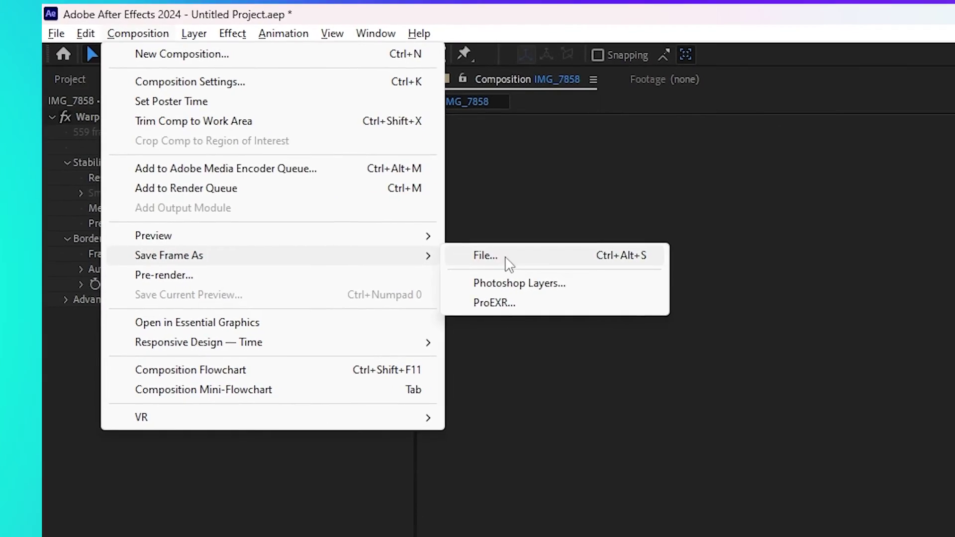
left_click(506, 258)
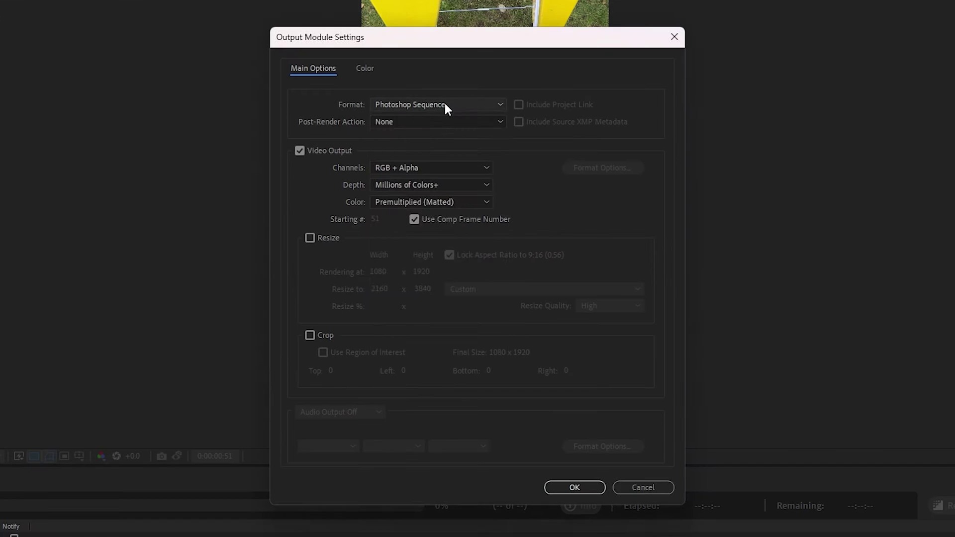
left_click(444, 104)
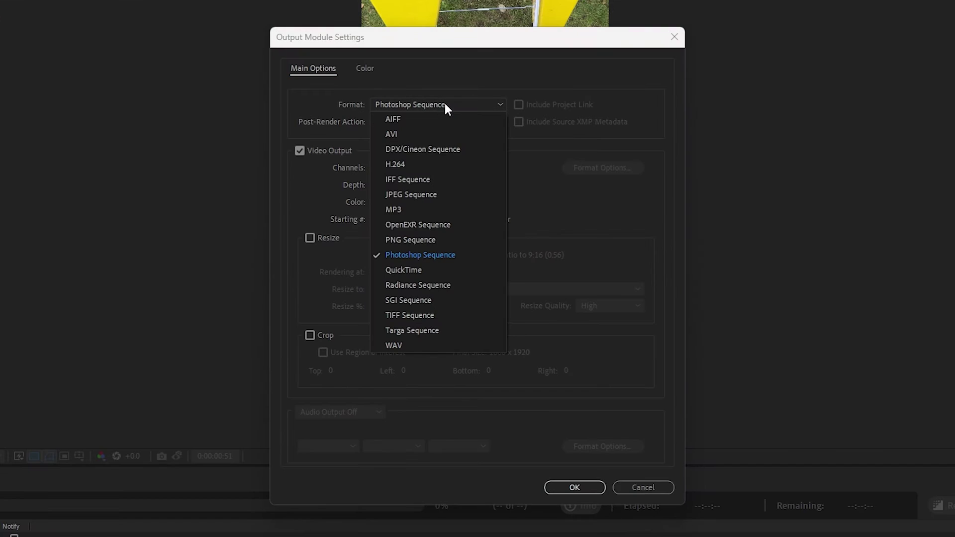
left_click(437, 241)
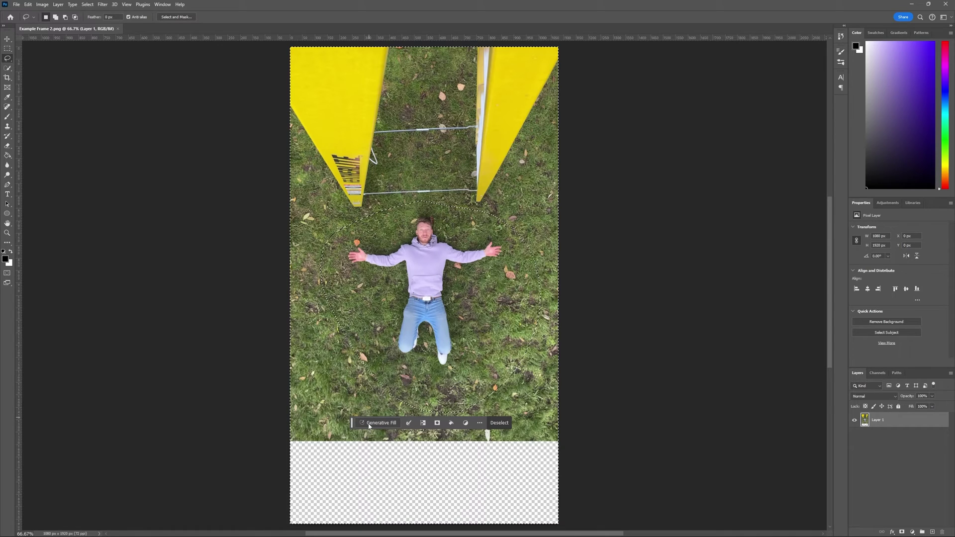
Generative-fill the empty lower strip with 'grass surrounded by mountains' and pick a different variation.
left_click(378, 422)
type("grass surrounded by ")
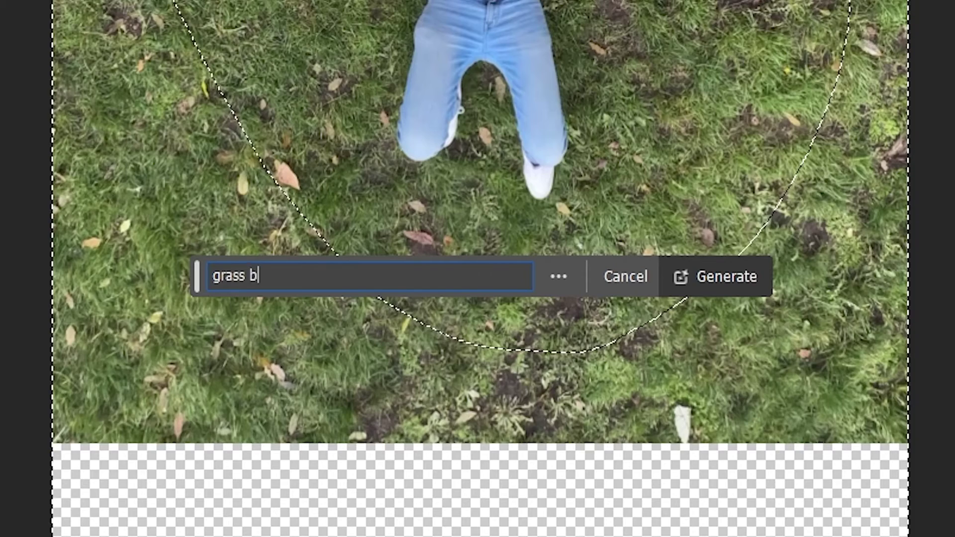
type("mountains")
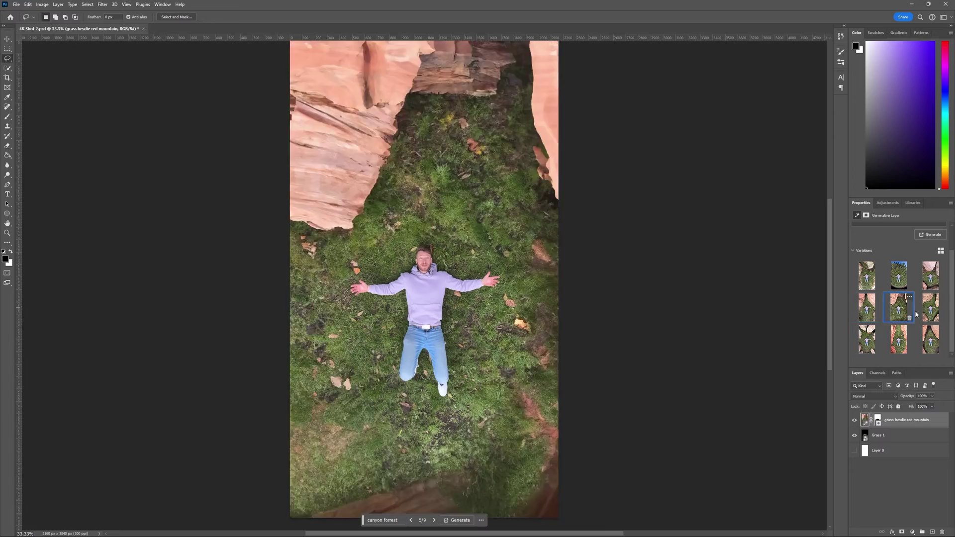
left_click(930, 307)
left_click(898, 340)
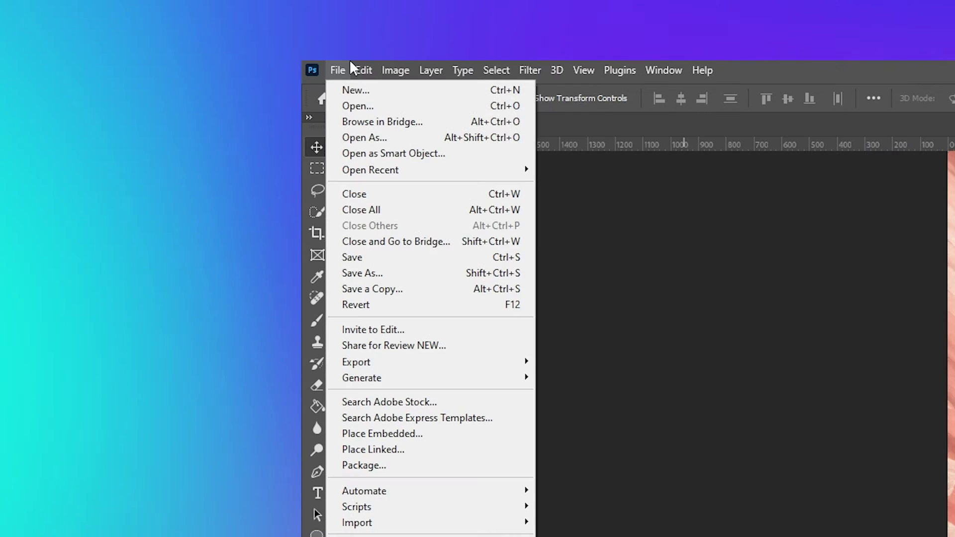
Export the image as a 2160×3840 PNG through Export As.
mouse_move(388, 257)
left_click(618, 269)
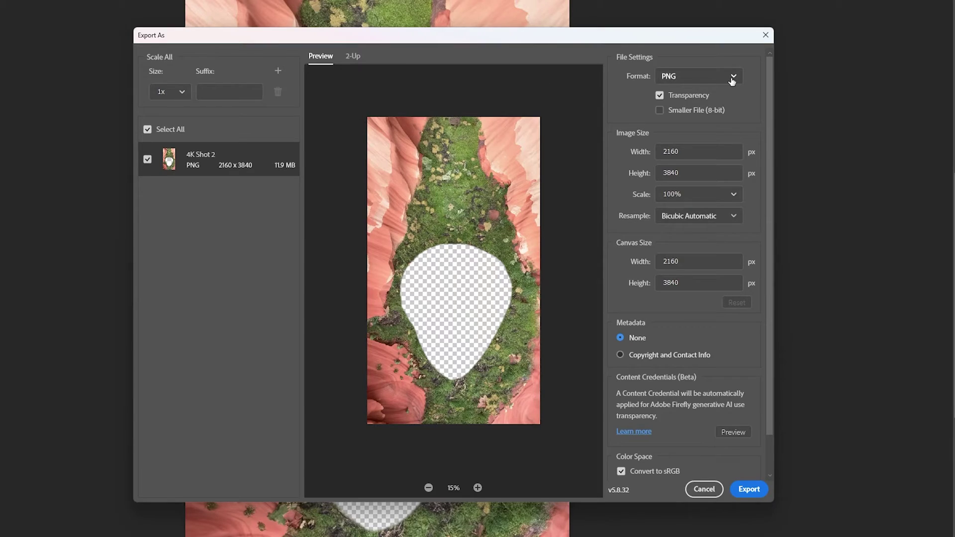
left_click(731, 79)
left_click(532, 141)
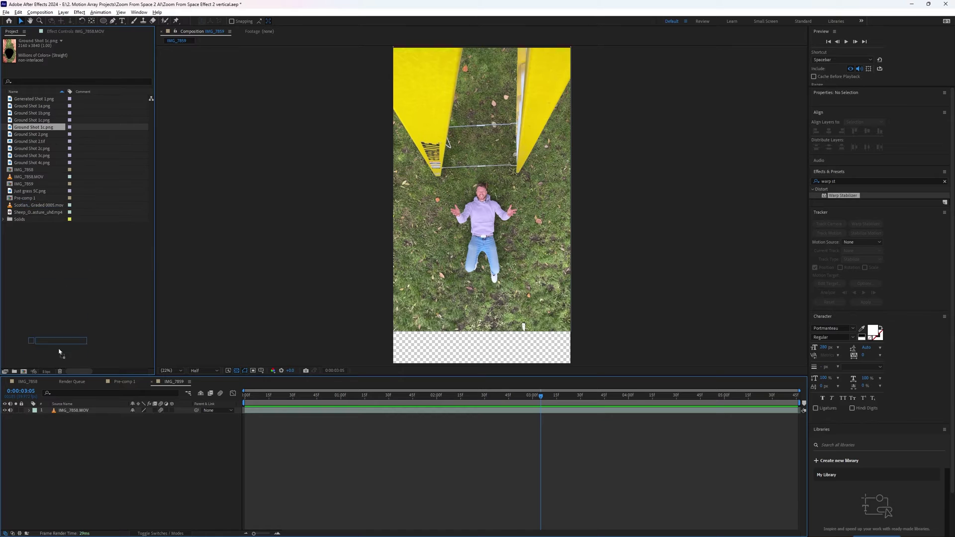
Place Ground Shot 1c.png above the footage in the timeline and scrub to around 1:07.
left_click_drag(58, 353, 60, 410)
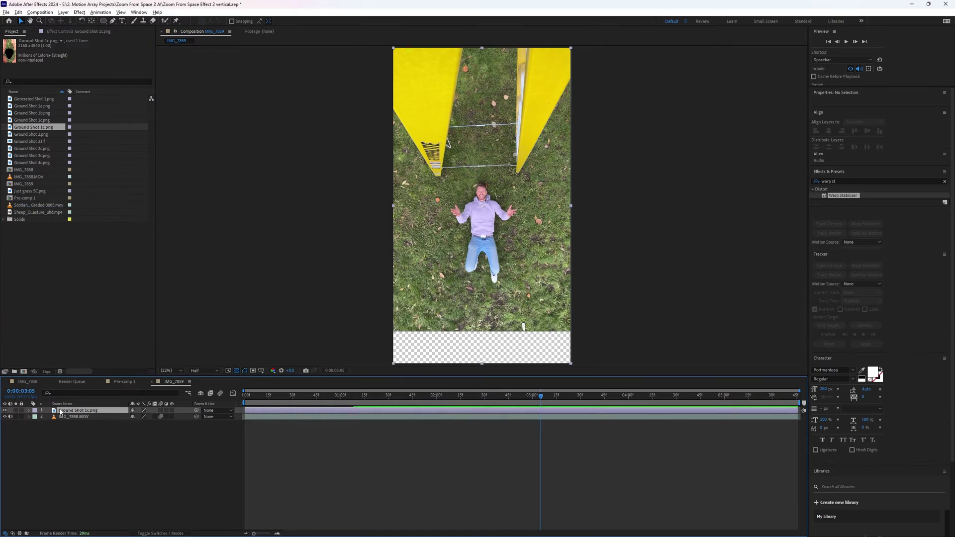
left_click_drag(287, 401, 366, 396)
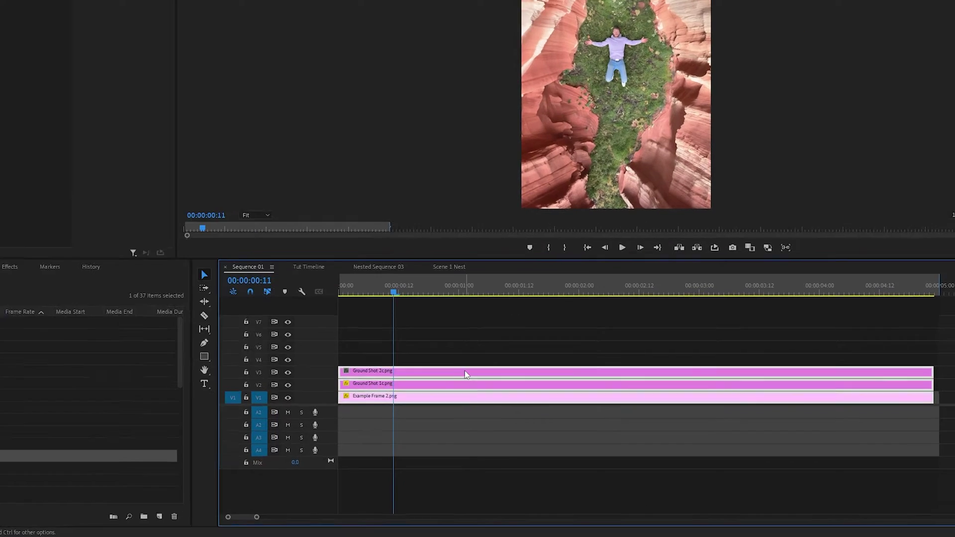
Nest the stacked ground-shot clips into a single Scene 1 Nest clip.
right_click(512, 418)
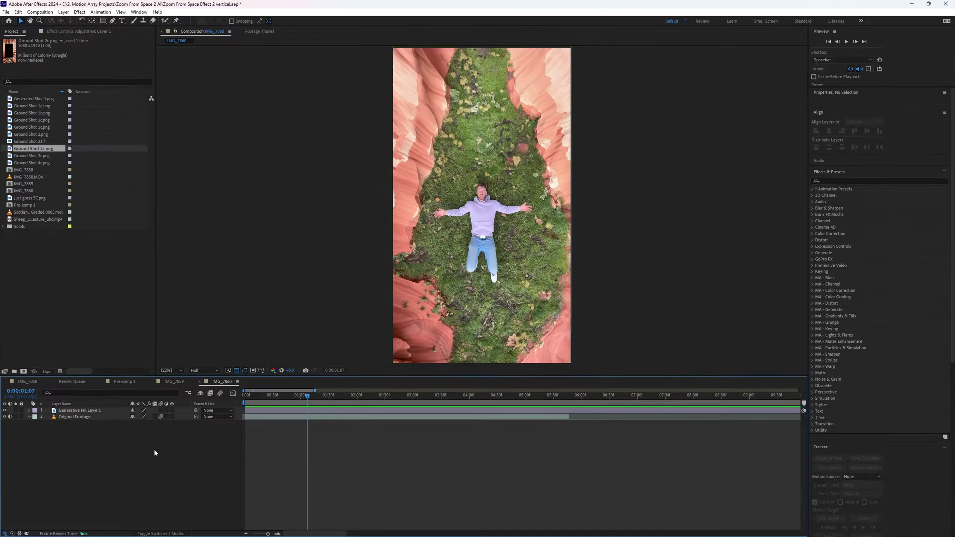
right_click(159, 447)
Add a Null Layer and parent Generative Fill Layer 1 and Original Footage to it.
mouse_move(198, 350)
left_click(557, 310)
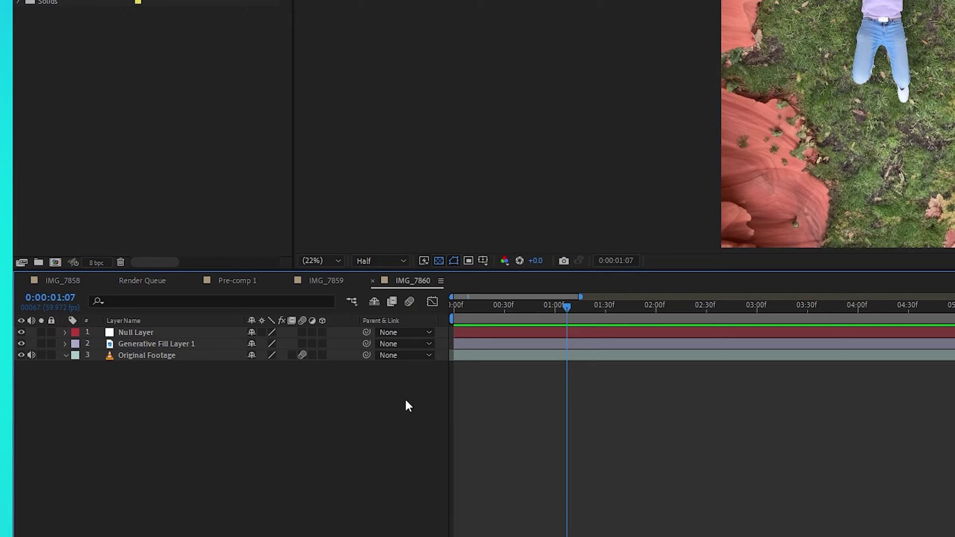
left_click(170, 347)
left_click(174, 355, "shift")
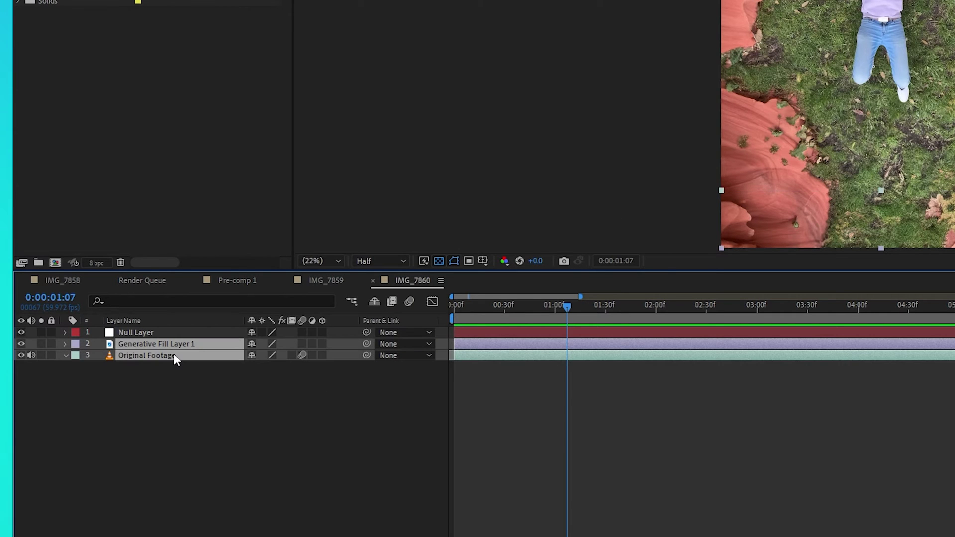
left_click(390, 345)
left_click(460, 380)
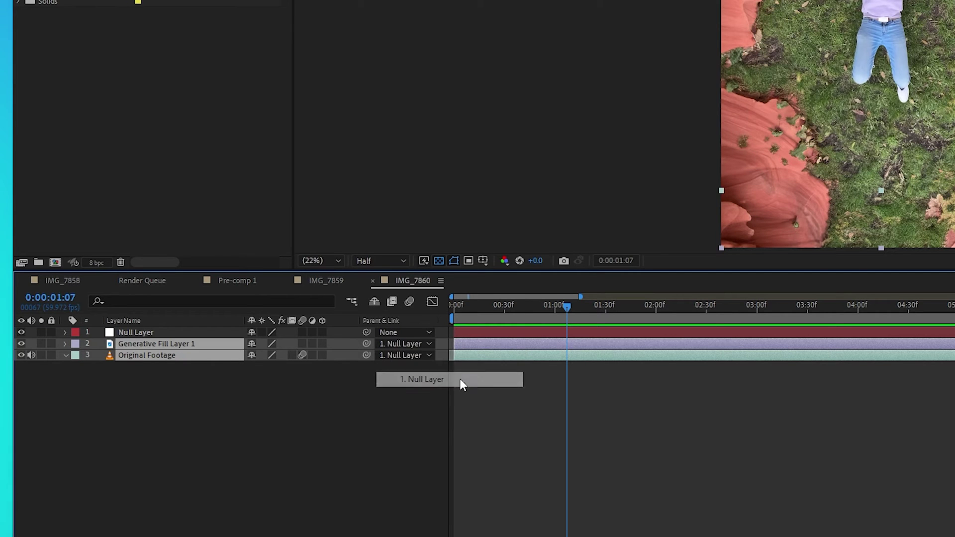
Scale the Null Layer down from 70% to about 42%.
left_click(542, 332)
key("s")
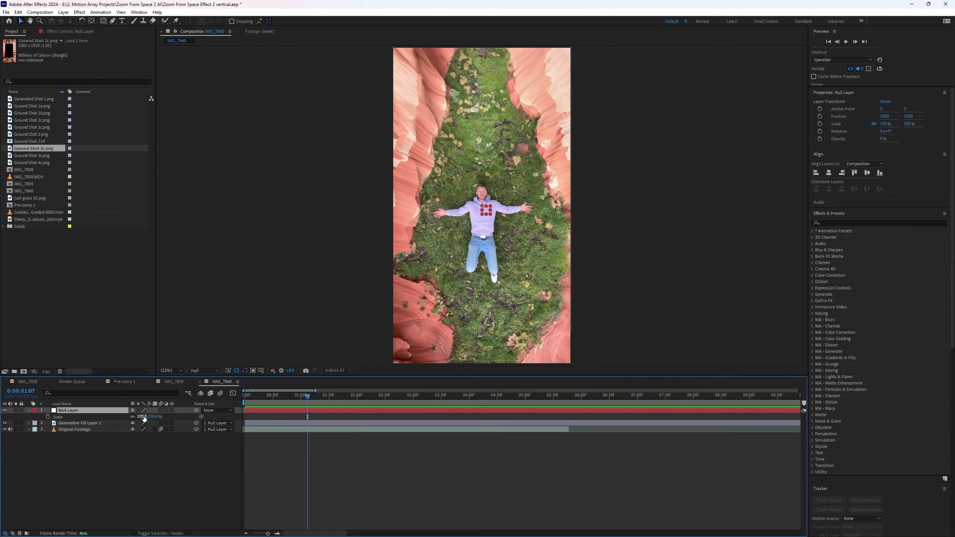
left_click_drag(148, 416, 144, 417)
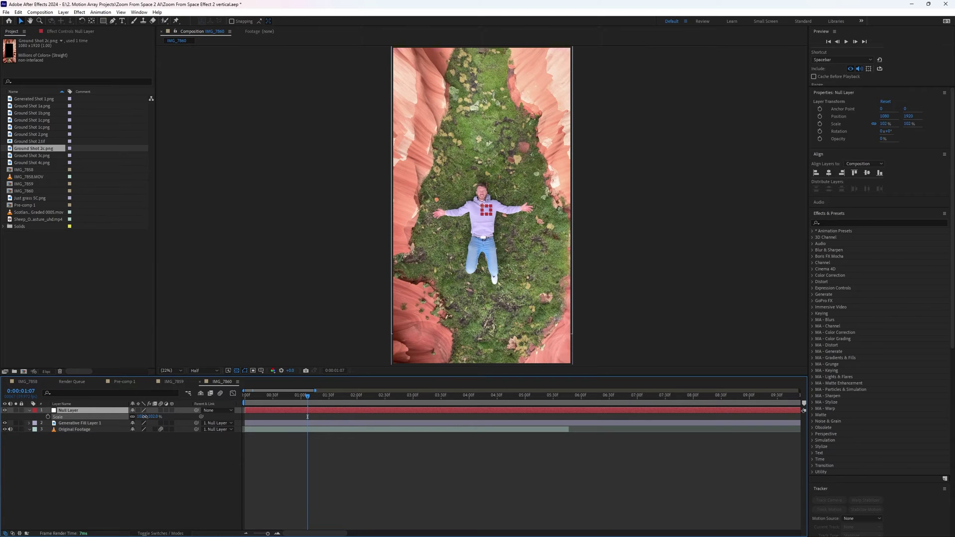
left_click_drag(144, 417, 124, 421)
Invert the selection and generative-fill the black surroundings with 'red mountain walls', choosing the second variation.
left_click(40, 12)
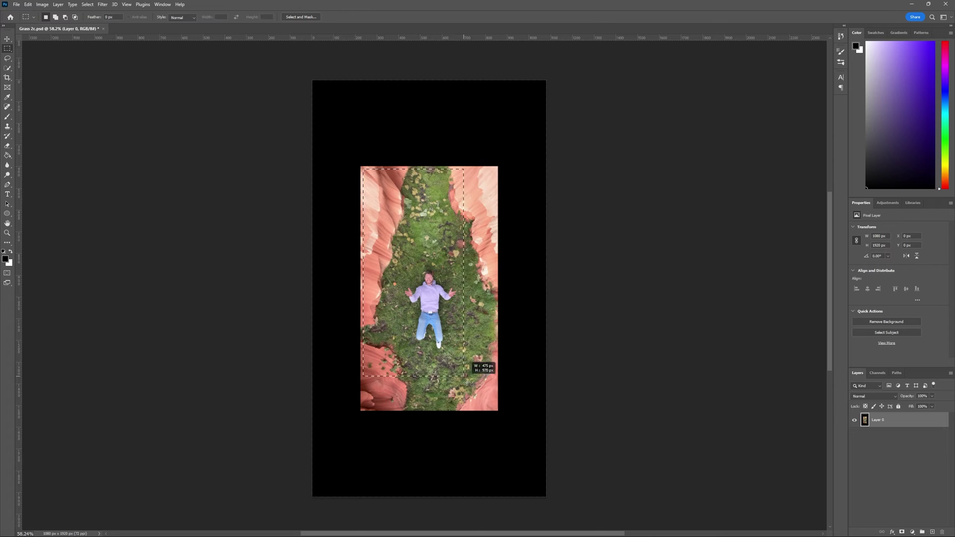
right_click(470, 364)
left_click(486, 374)
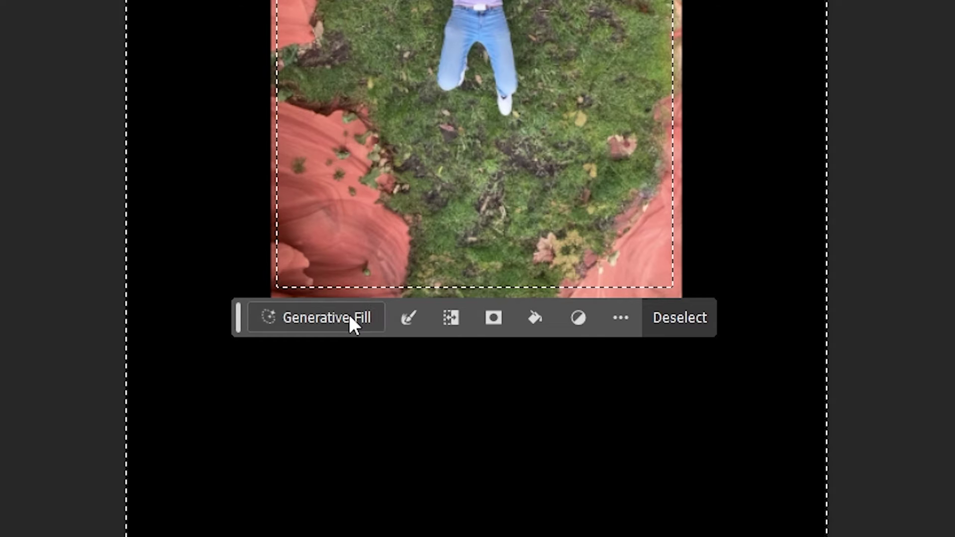
left_click(389, 416)
type("red mountain walls")
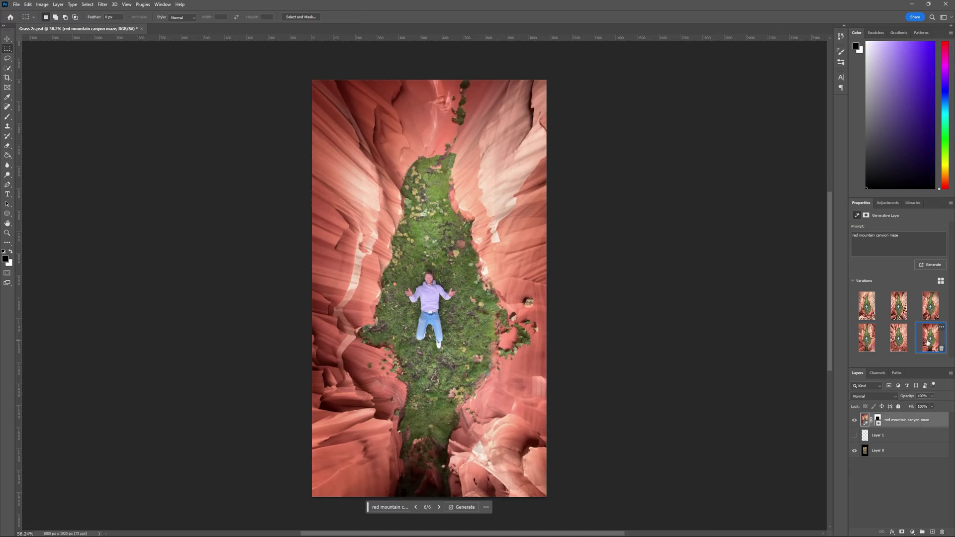
left_click(867, 306)
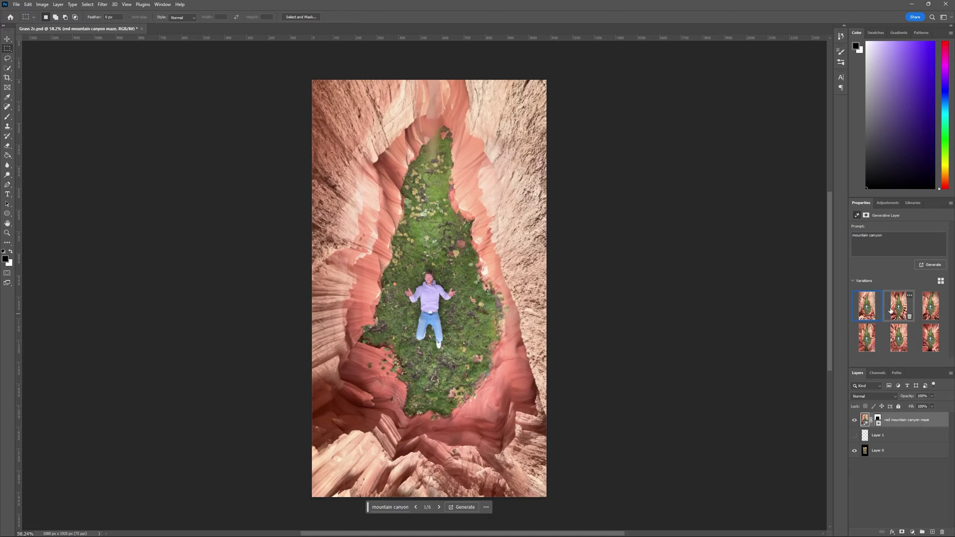
left_click(904, 309)
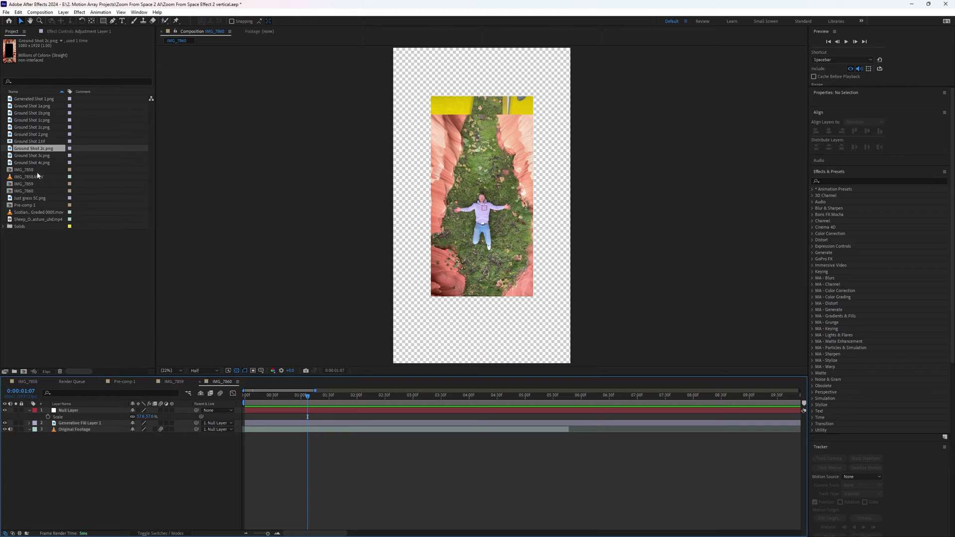
Add Ground Shot 2c.png below the Null Layer and parent it to the Null Layer.
left_click_drag(56, 316, 58, 421)
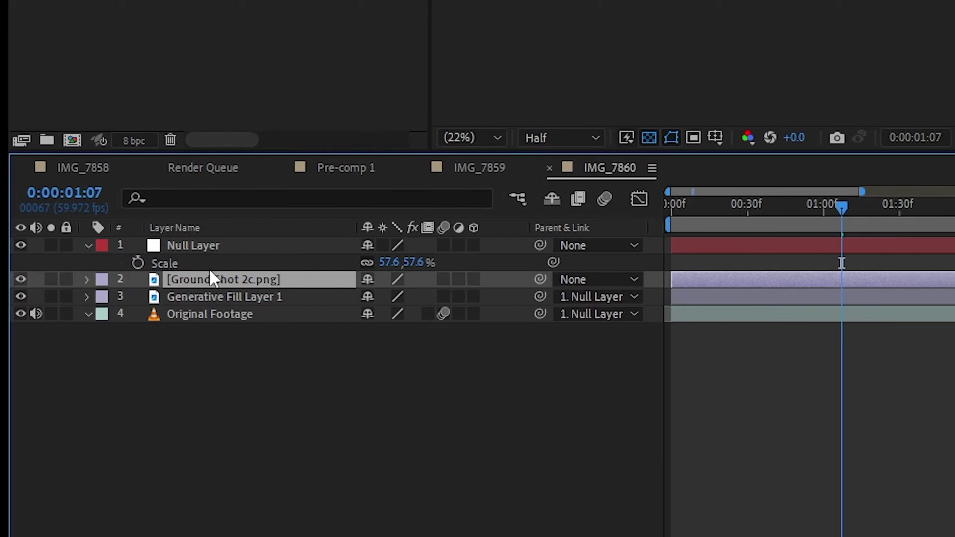
left_click(209, 423)
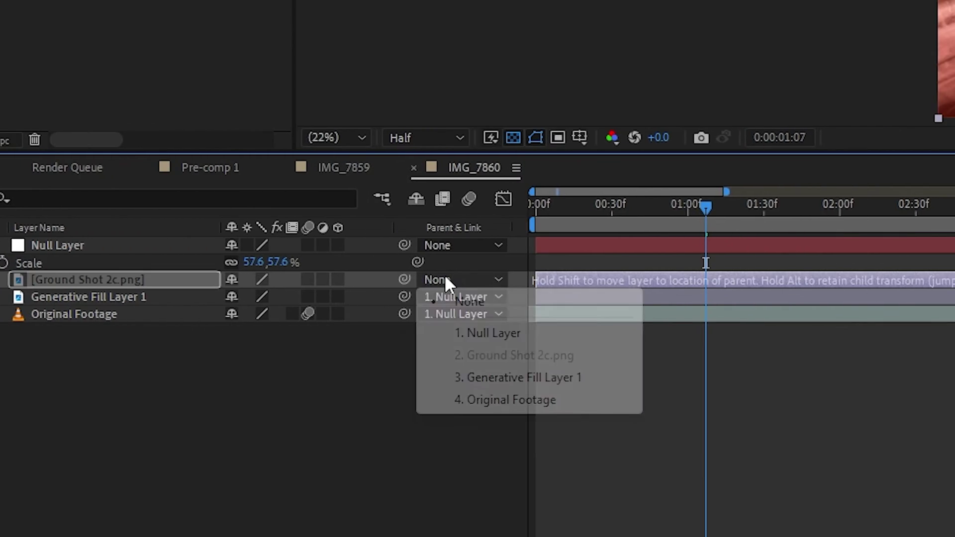
left_click(525, 337)
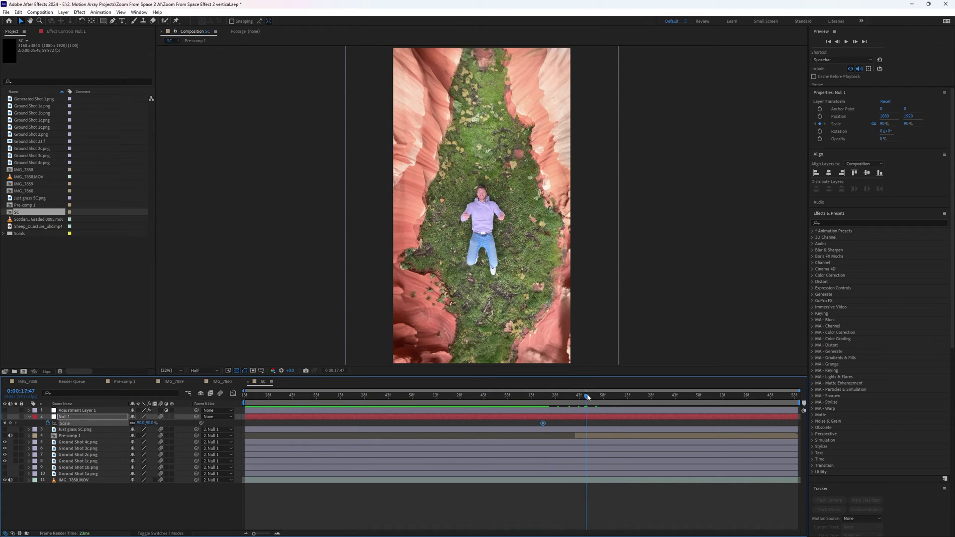
Keyframe the null's Scale down to 5% and play back the zoom-out.
left_click_drag(141, 423, 114, 426)
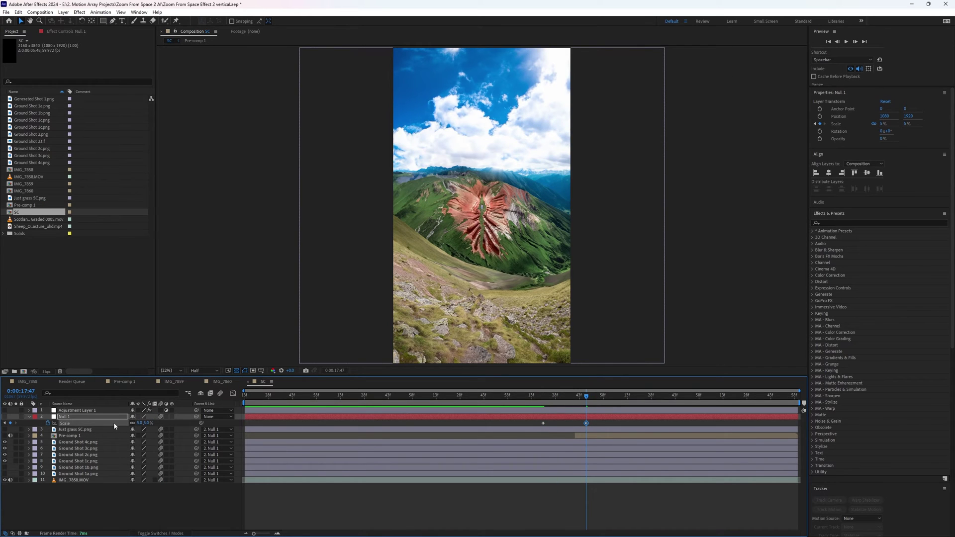
left_click(531, 402)
key("space")
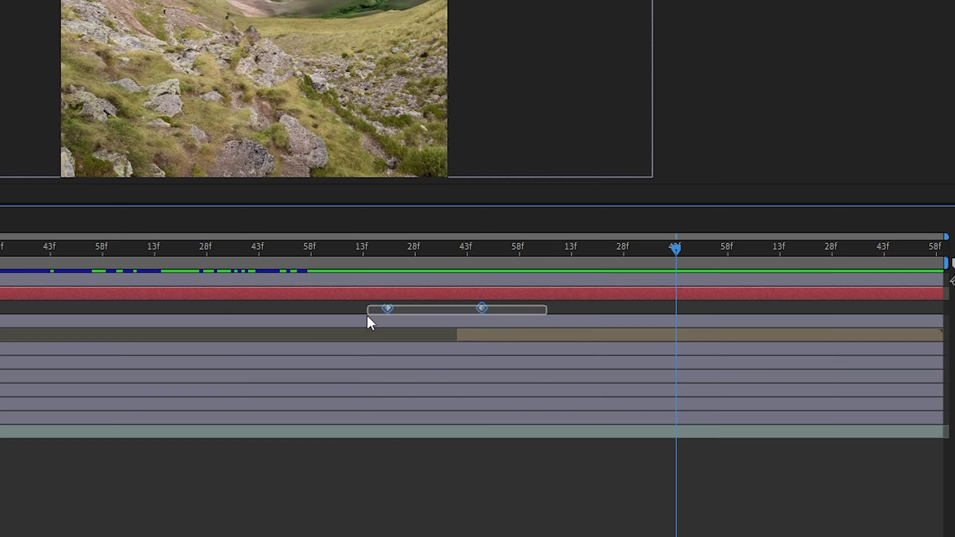
Apply Exponential Scale to the Scale keyframes and stretch the last keyframe later to slow the zoom.
right_click(387, 308)
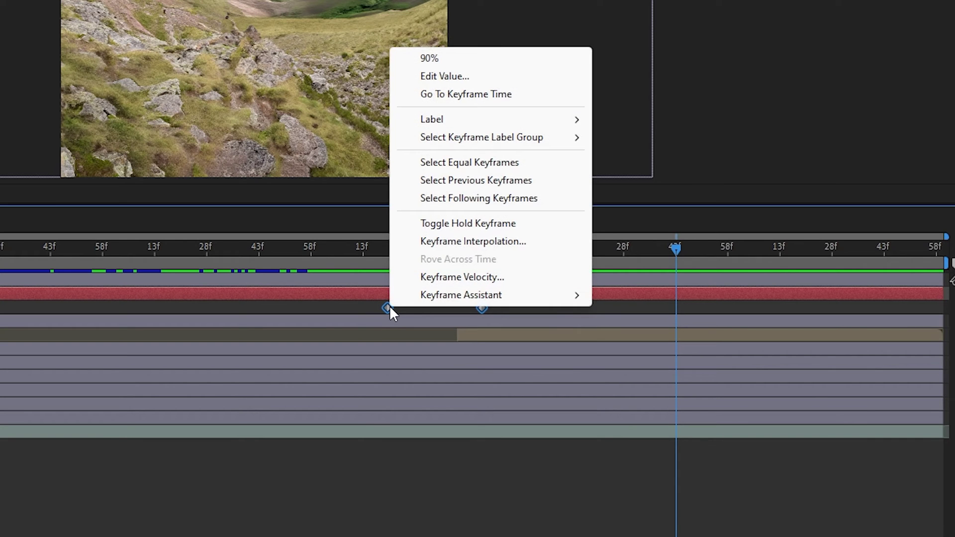
mouse_move(461, 303)
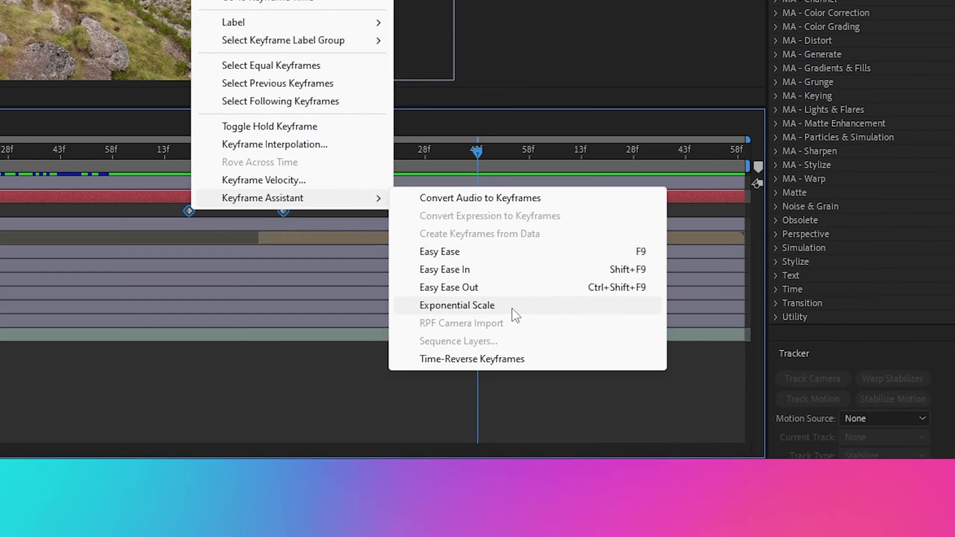
left_click(513, 306)
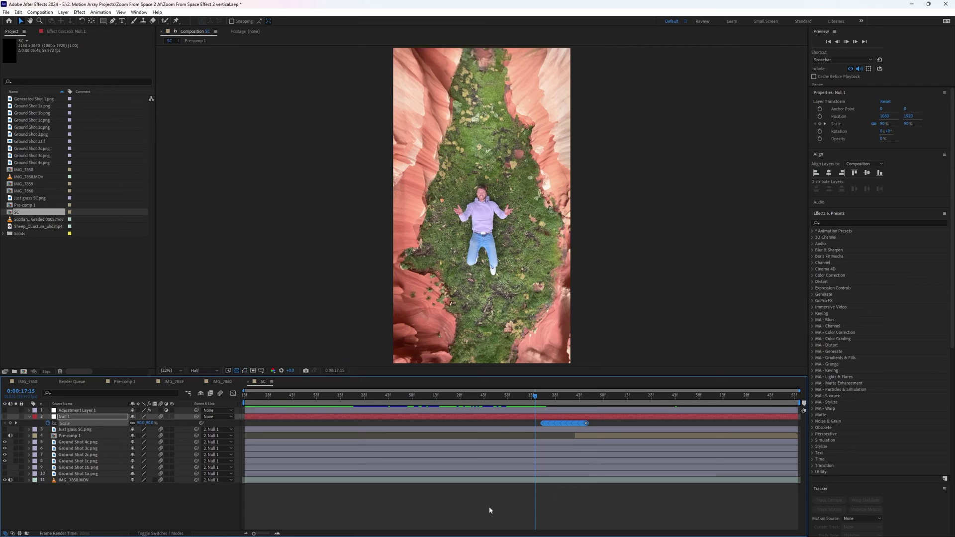
key("space")
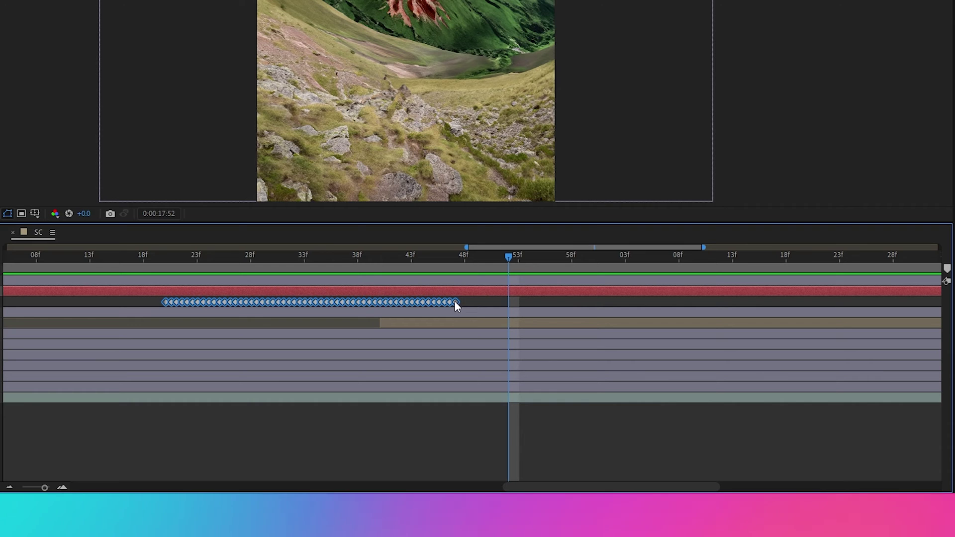
left_click_drag(455, 302, 874, 303)
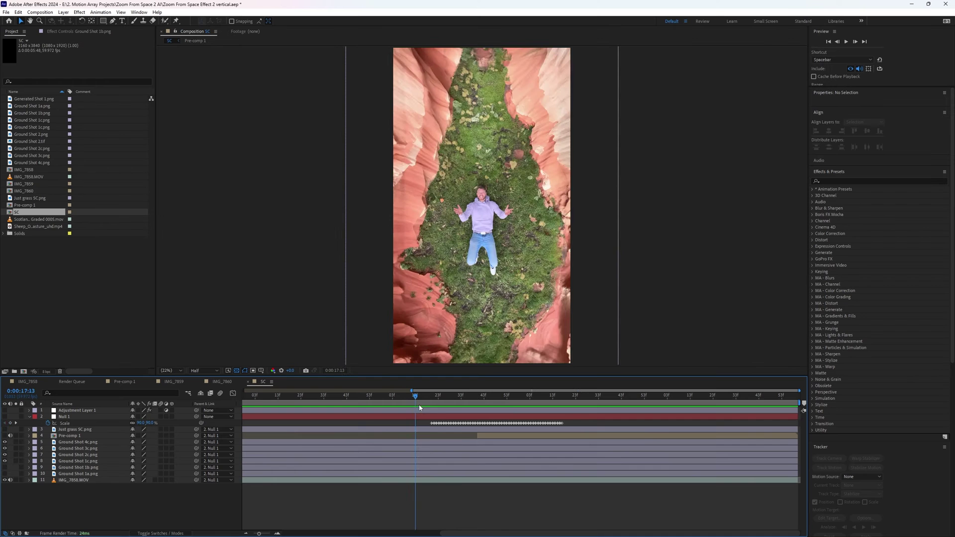
Select all layers, enable their Motion Blur switches, and turn on composition motion blur.
mouse_move(507, 405)
left_mouse_down()
mouse_move(436, 408)
mouse_move(491, 406)
left_mouse_up()
left_click(78, 454)
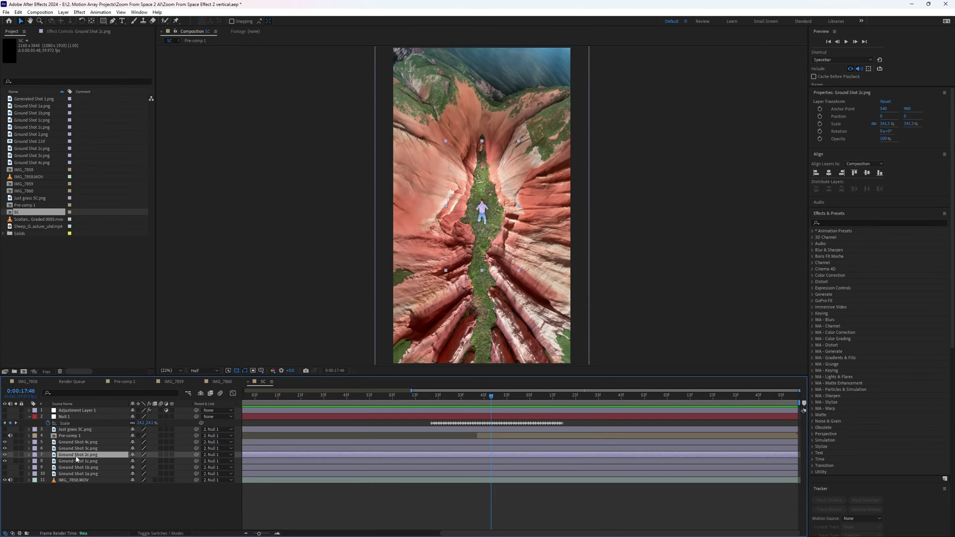
key("ctrl+a")
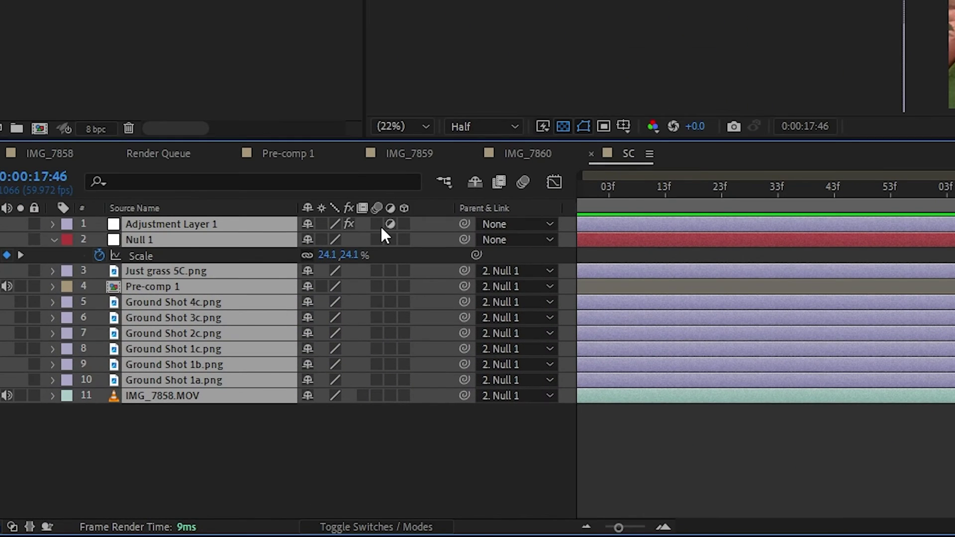
left_click(381, 226)
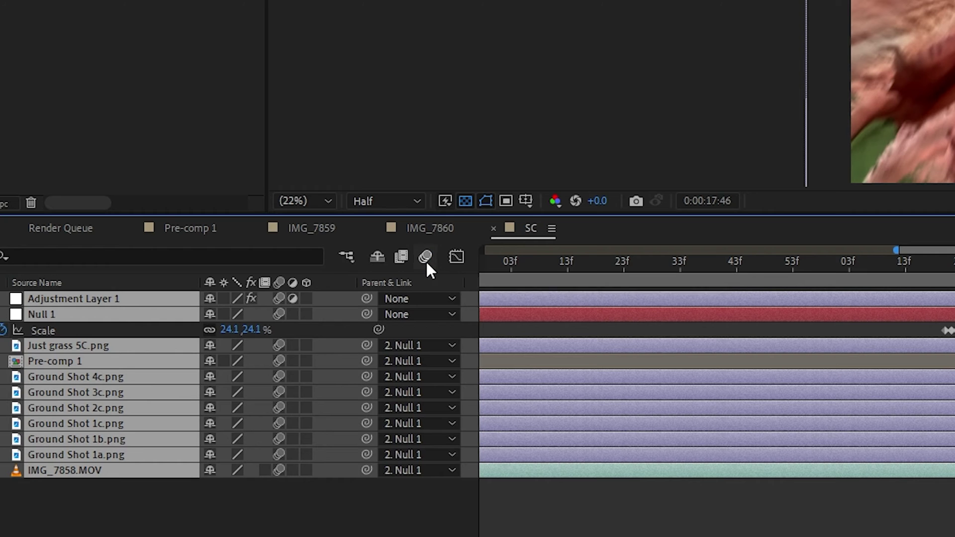
left_click(426, 258)
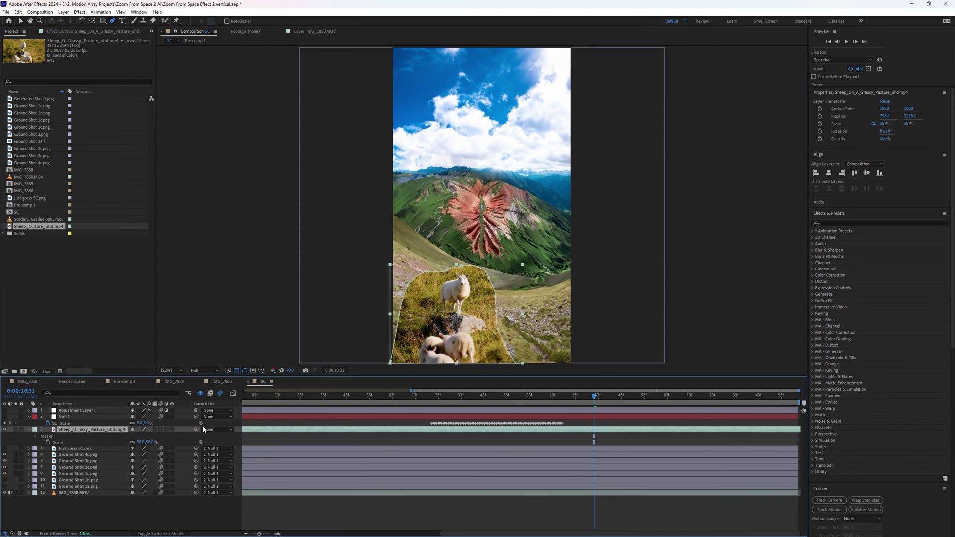
Parent the masked sheep clip layer to 2. Null 1 and solo it.
left_click(205, 429)
left_click(226, 339)
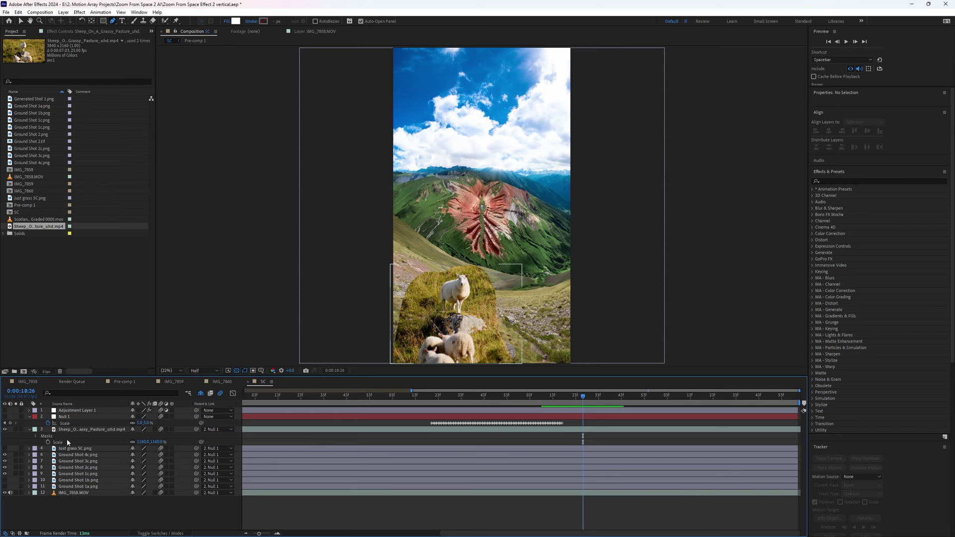
left_click(16, 429)
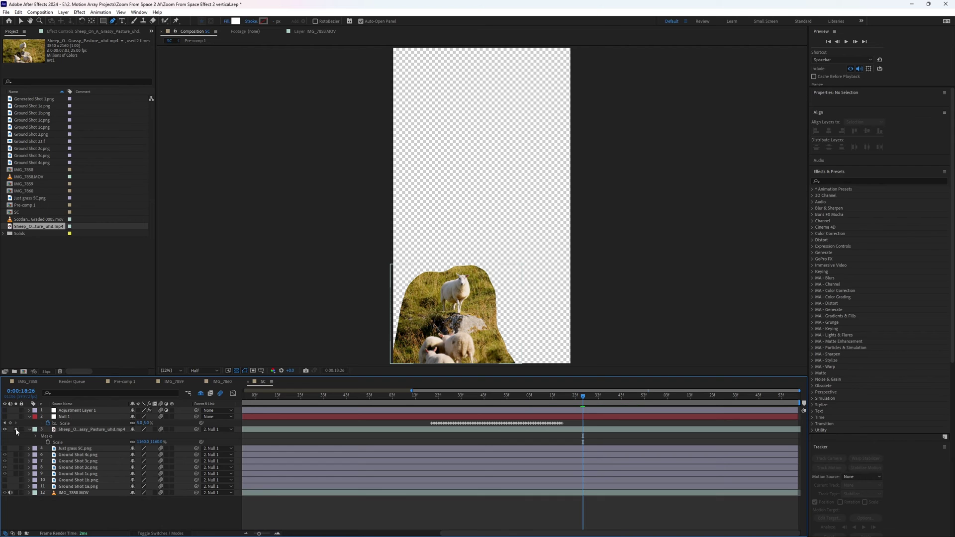
Save the current composition frame as an image file via Composition > Save Frame As.
left_click(40, 12)
mouse_move(66, 104)
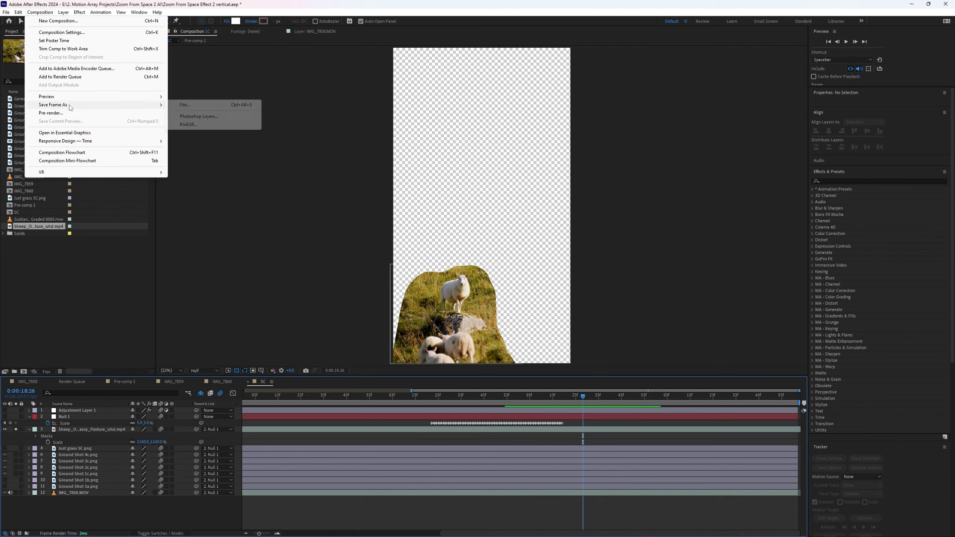
left_click(185, 106)
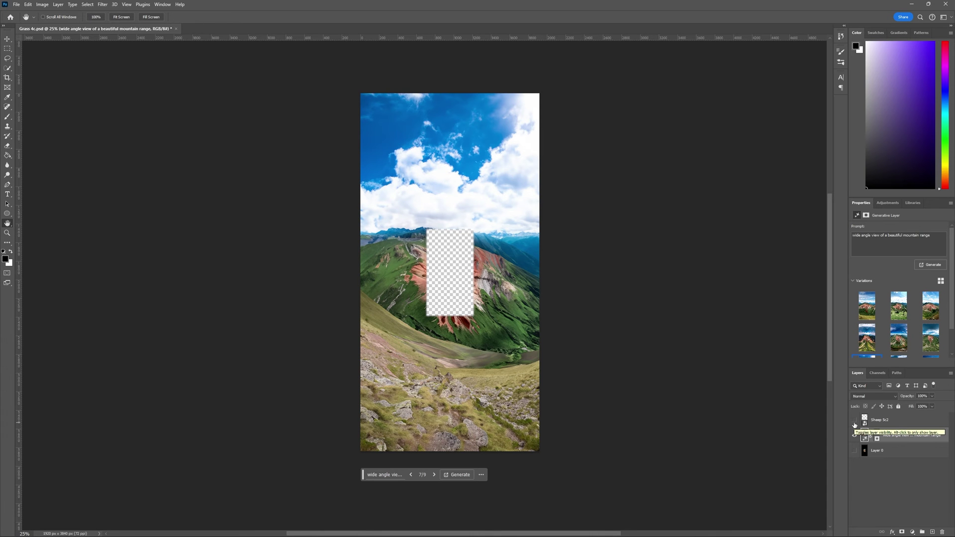
Show the Sheep Sc2 layer, lasso the hillside, and generative-fill it with plain grass.
left_click(854, 422)
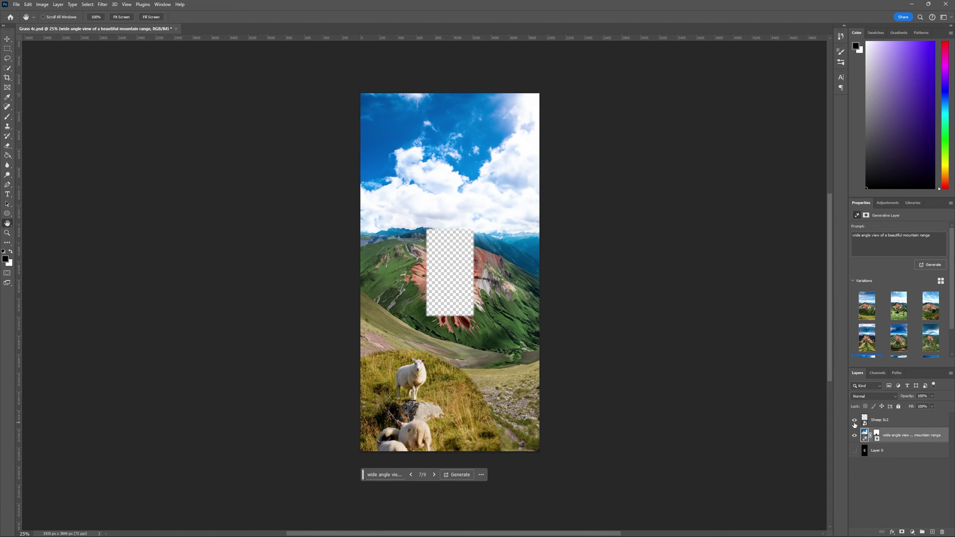
key("l")
scroll(368, 442, "up", 3)
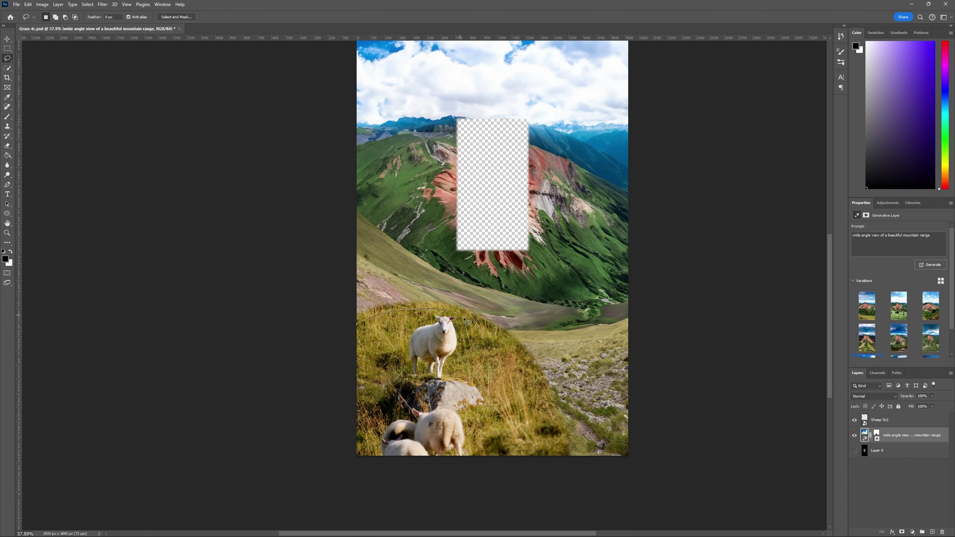
left_click_drag(348, 329, 349, 328)
left_click(412, 466)
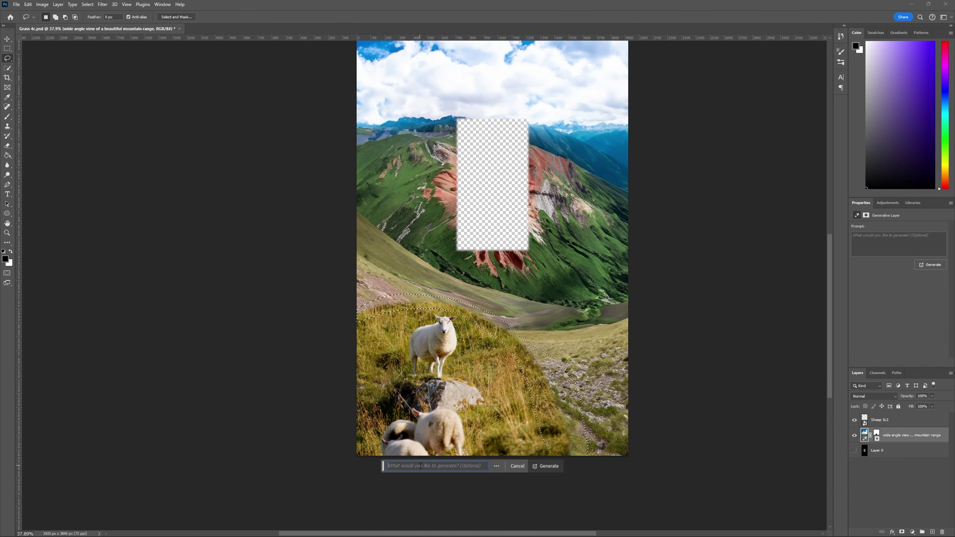
left_click(547, 466)
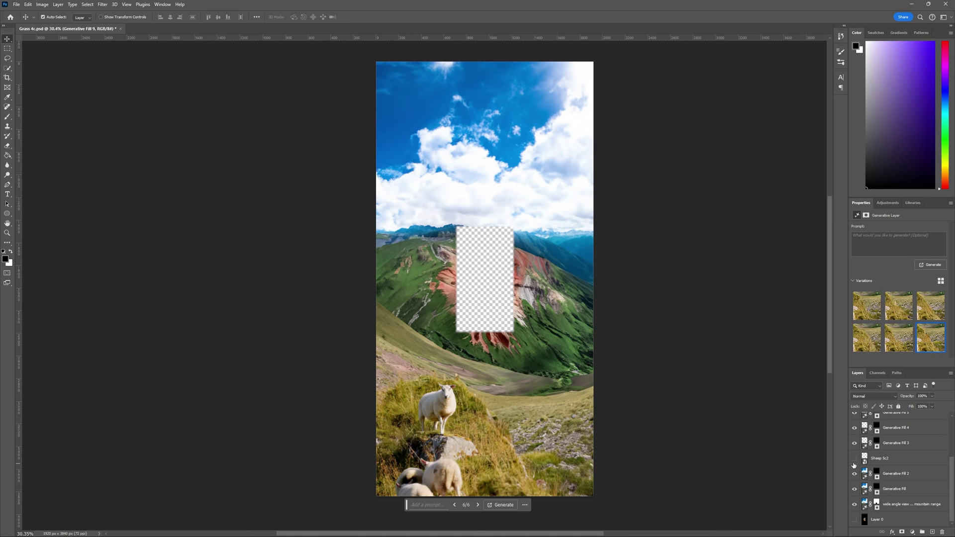
Hide the sheep and mountain layers, export the grass patch, and add Just grass 5C.png to the composition.
left_click(853, 465)
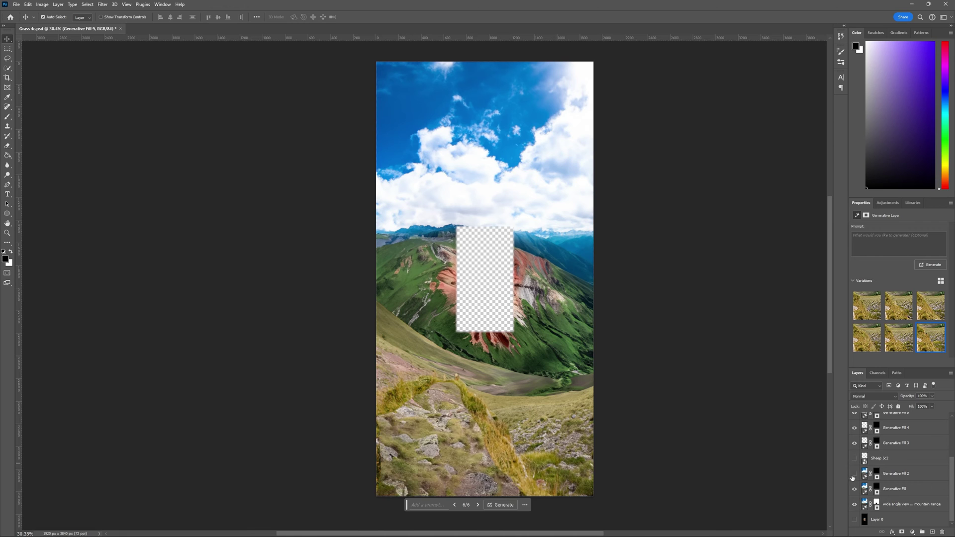
left_click(854, 509)
left_click(17, 5)
mouse_move(50, 141)
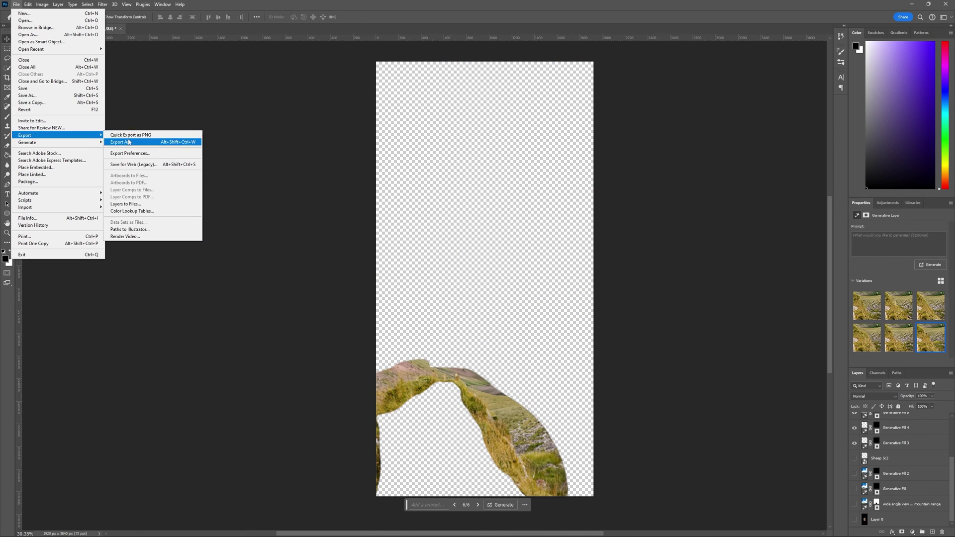
left_click(149, 172)
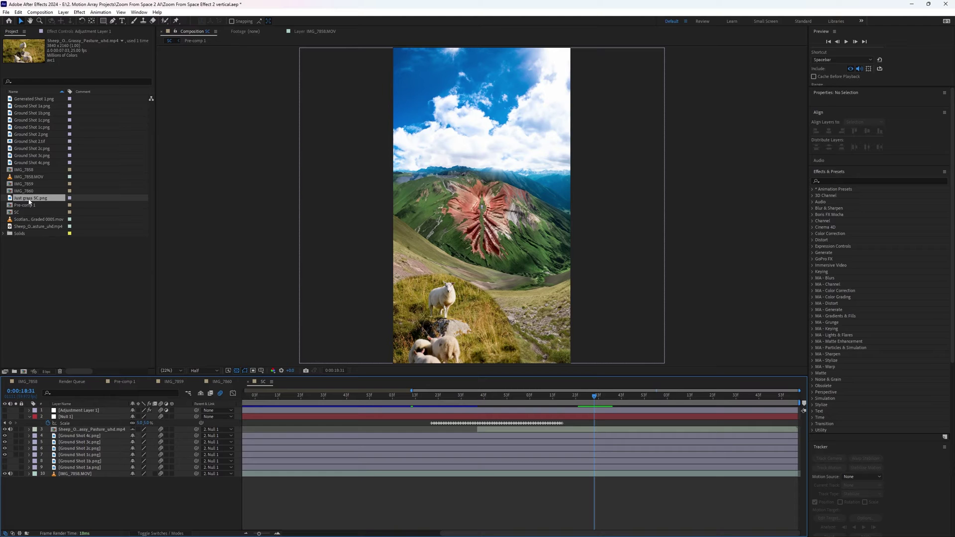
left_click_drag(29, 201, 62, 426)
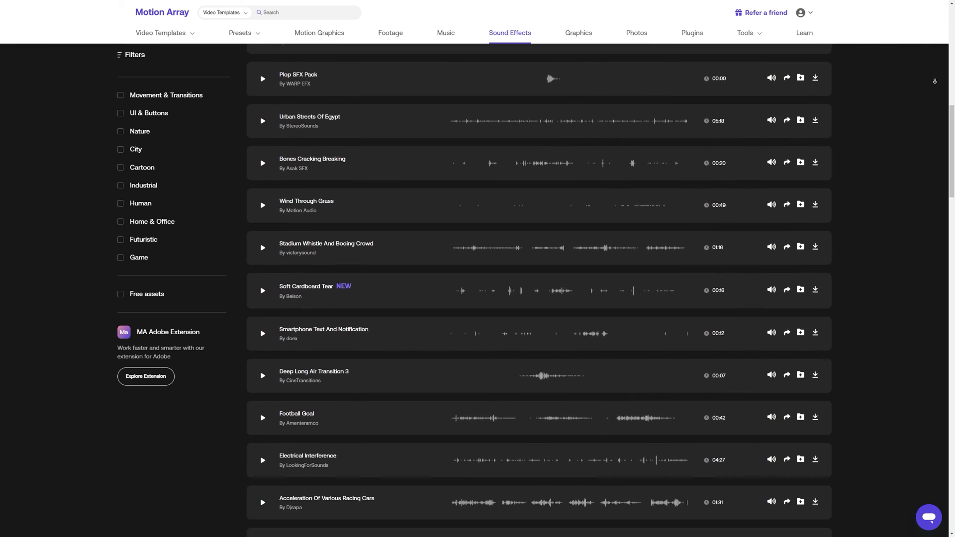
Scroll down the Motion Array Sound Effects list toward Deep Long Air Transition 3.
scroll(538, 298, "down", 10)
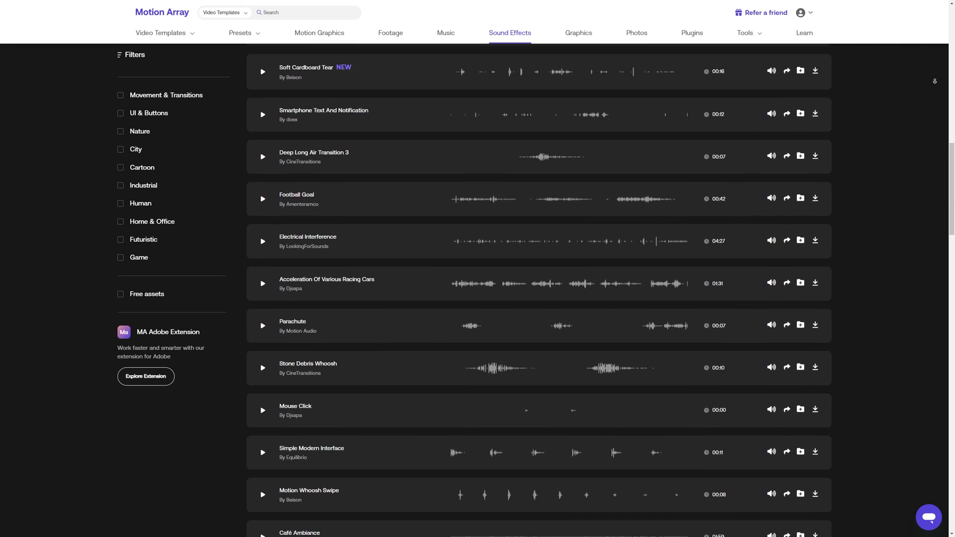